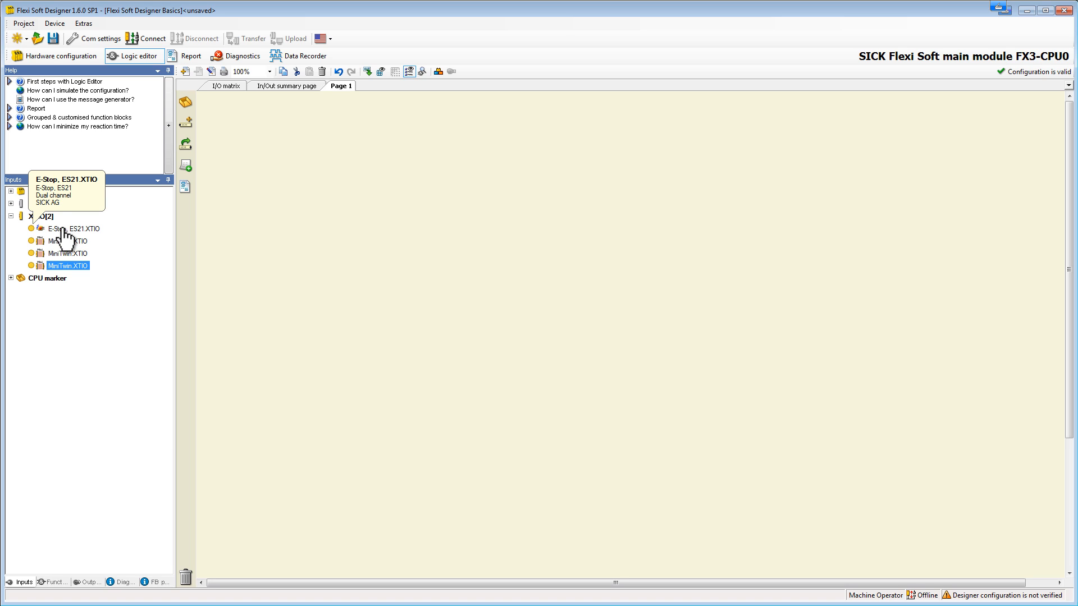
Place the E-Stop, ES21.XTIO input and all three MiniTwin.XTIO inputs one below another on Page 1
{"action": "left_click_drag", "start_coordinate": [70, 228], "coordinate": [248, 215]}
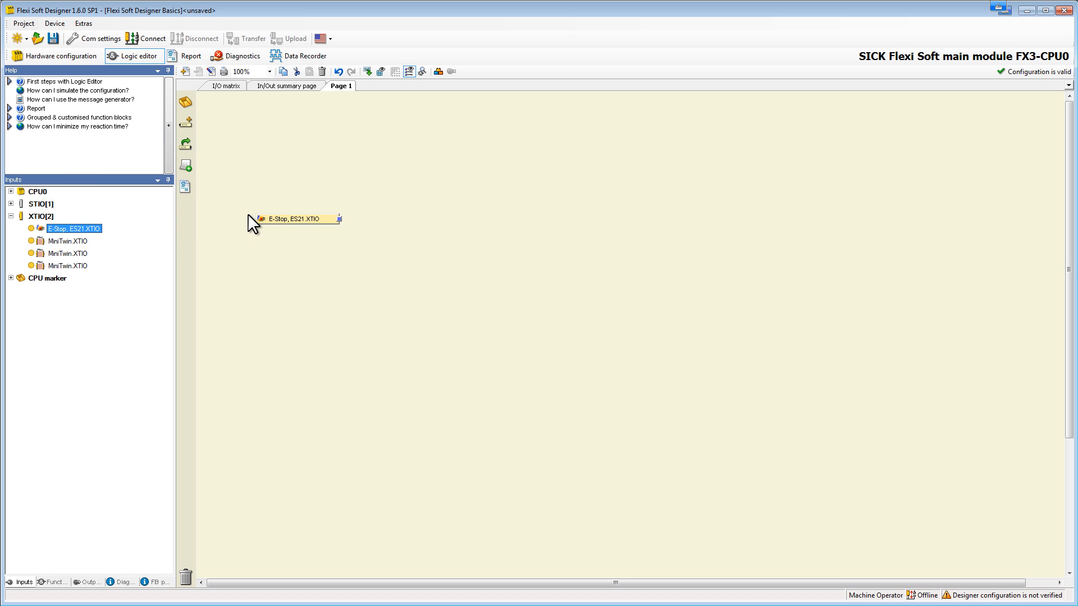
{"action": "left_click_drag", "start_coordinate": [67, 242], "coordinate": [262, 240]}
{"action": "left_click_drag", "start_coordinate": [64, 256], "coordinate": [257, 259]}
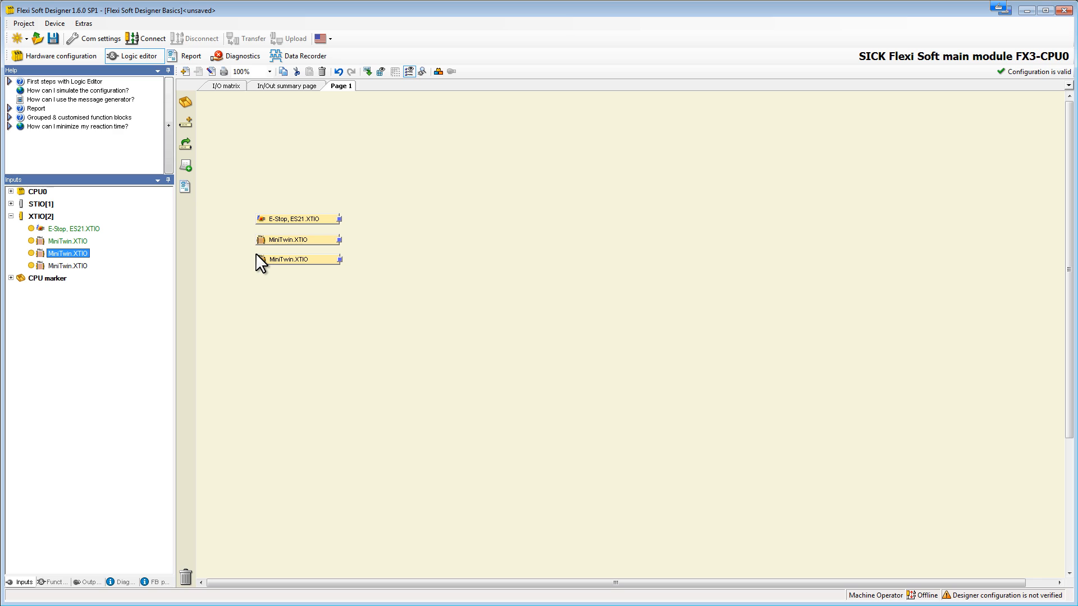
{"action": "left_click", "coordinate": [79, 267]}
{"action": "left_click_drag", "start_coordinate": [79, 267], "coordinate": [256, 274]}
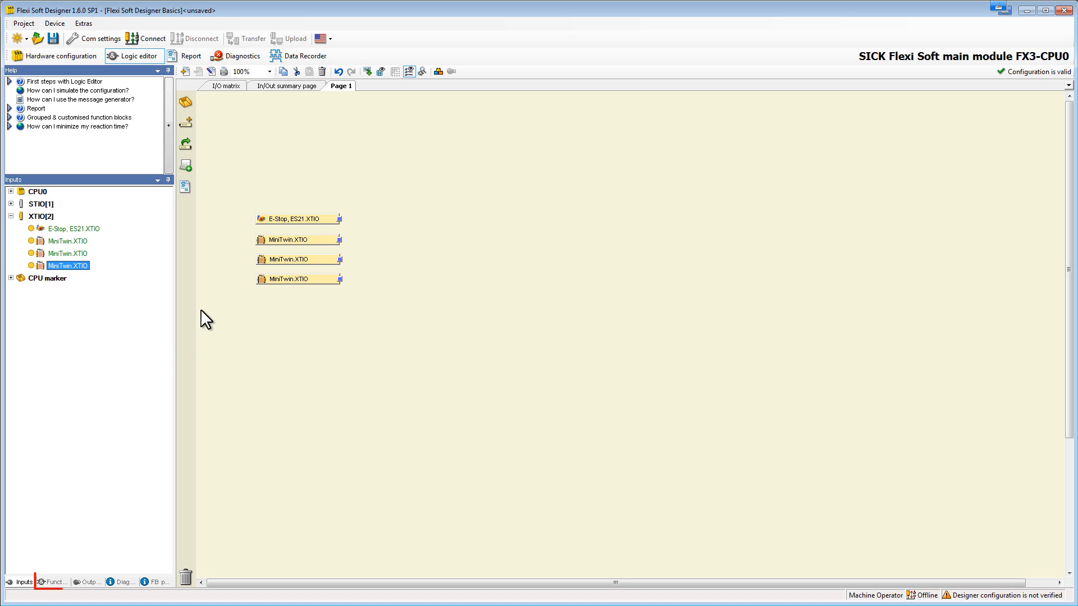
Add an AND block beside the inputs and connect the E-Stop to Input 1 and the first MiniTwin to Input 2
{"action": "left_click", "coordinate": [54, 583]}
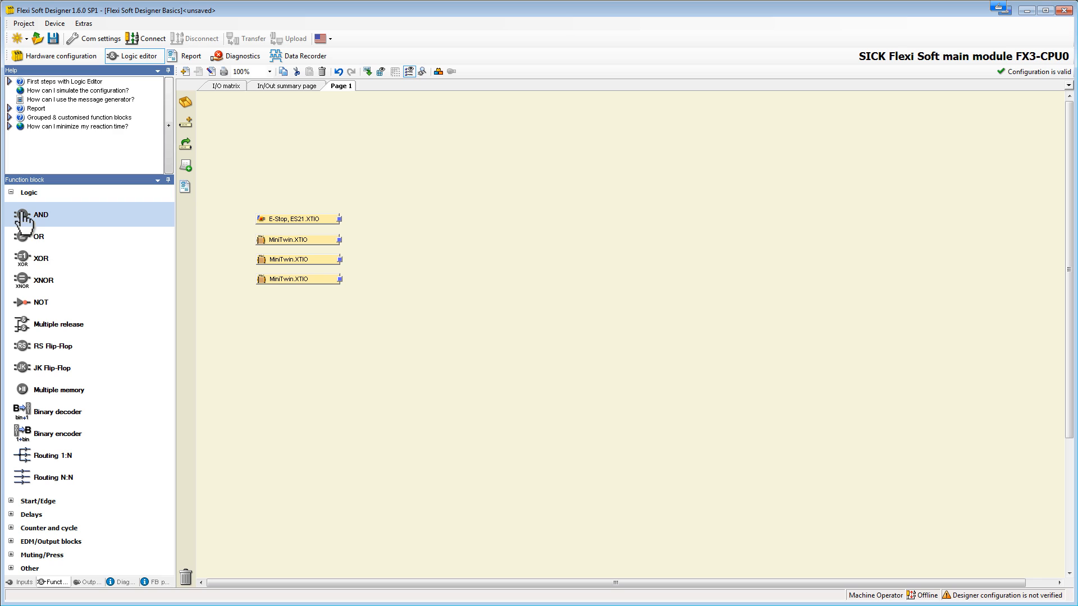
{"action": "left_click_drag", "start_coordinate": [35, 222], "coordinate": [392, 214]}
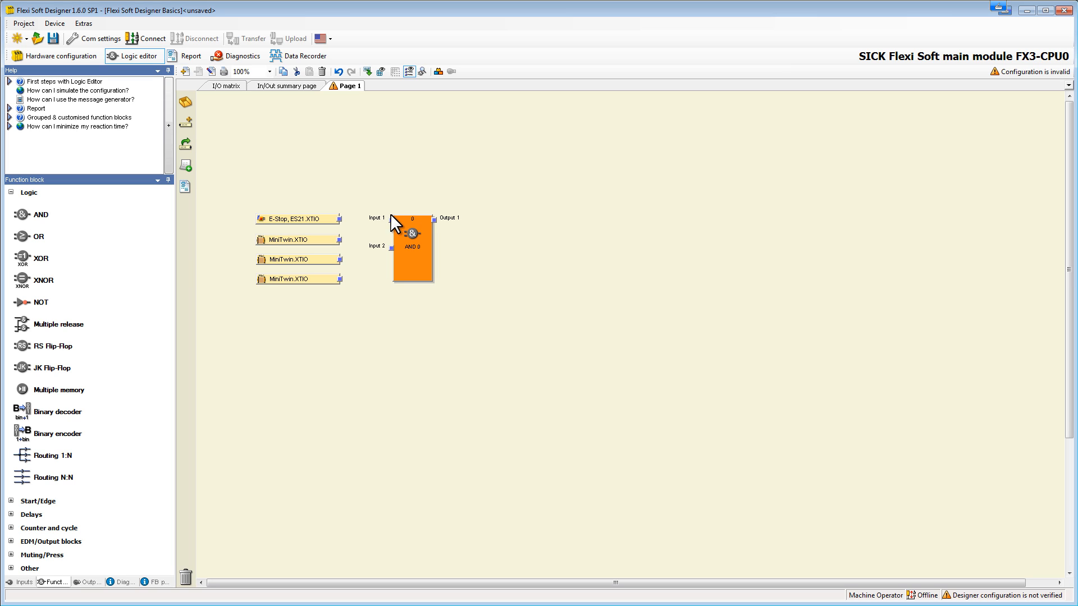
{"action": "left_click_drag", "start_coordinate": [339, 220], "coordinate": [375, 224]}
{"action": "left_click_drag", "start_coordinate": [385, 221], "coordinate": [388, 221]}
{"action": "left_click_drag", "start_coordinate": [339, 240], "coordinate": [390, 248]}
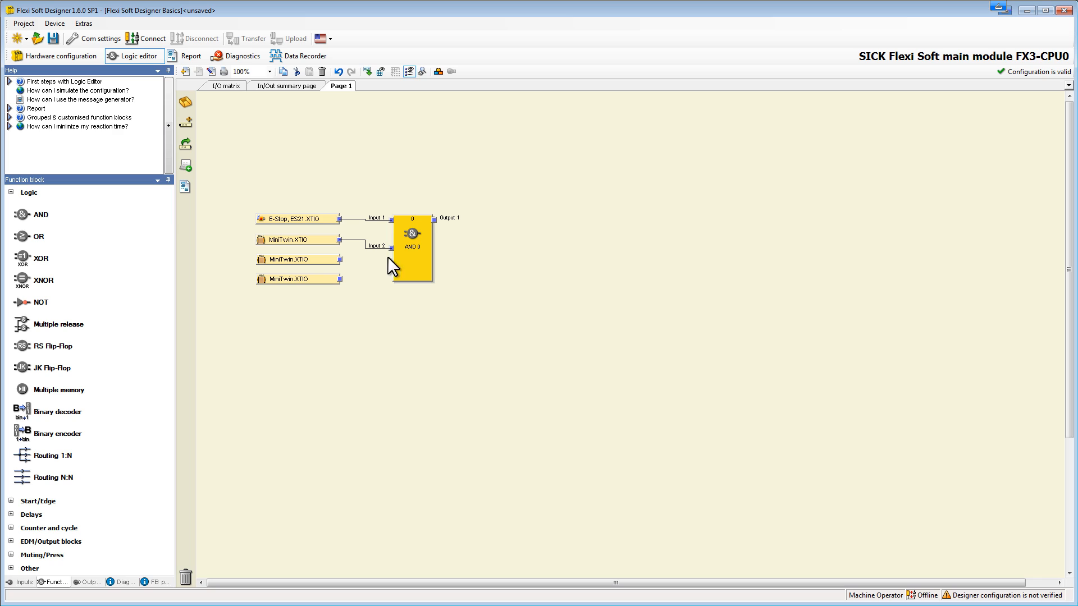
Set the AND block's number of inputs to 4 and connect the remaining two MiniTwin inputs to Input 3 and Input 4
{"action": "right_click", "coordinate": [403, 251]}
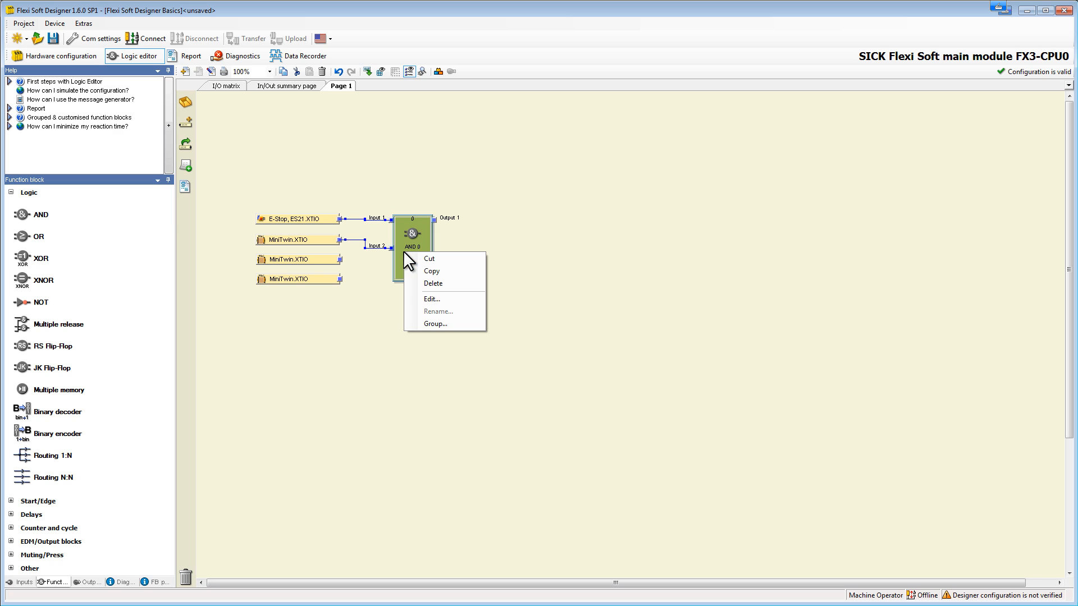
{"action": "left_click", "coordinate": [426, 299]}
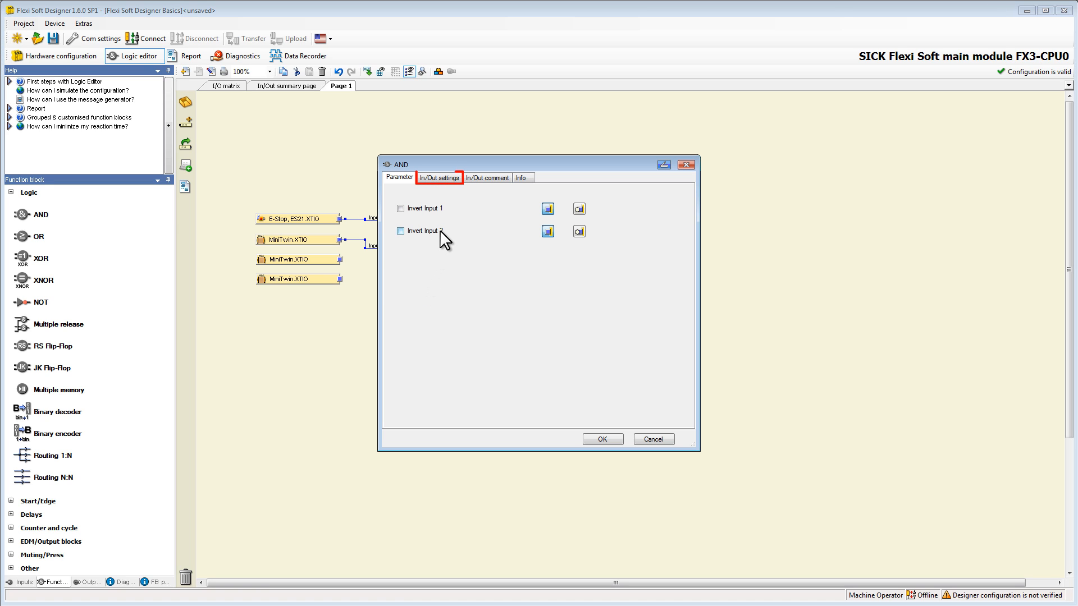
{"action": "left_click", "coordinate": [443, 178]}
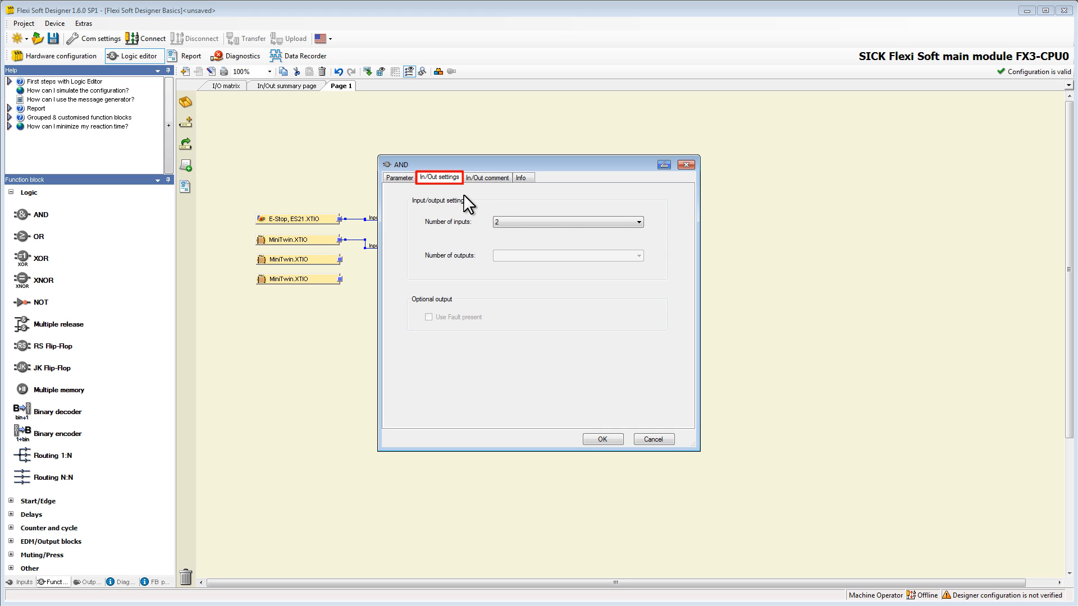
{"action": "left_click", "coordinate": [503, 219]}
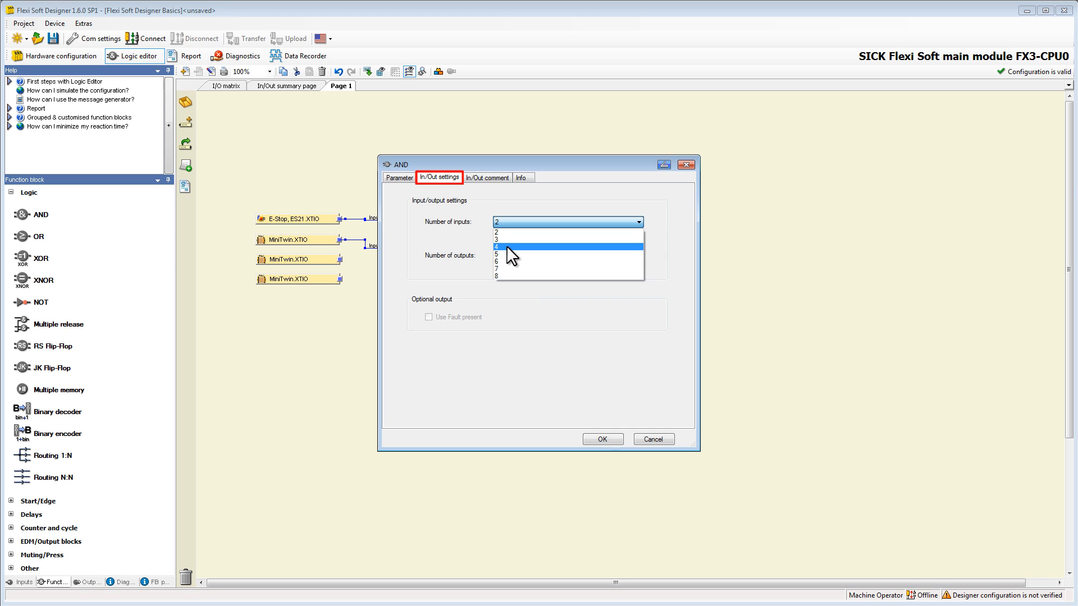
{"action": "left_click", "coordinate": [506, 245]}
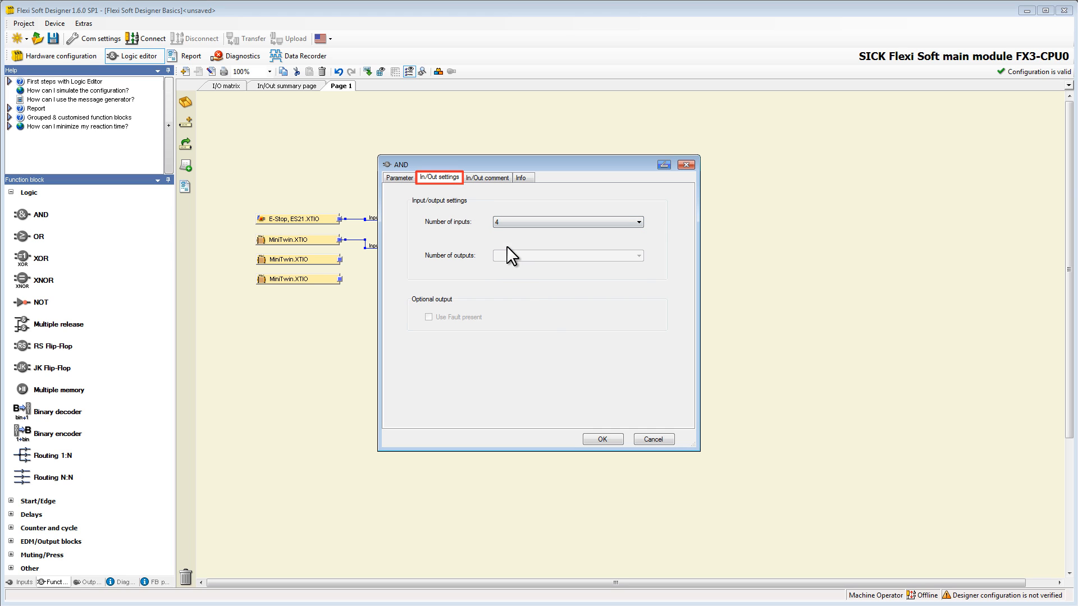
{"action": "left_click", "coordinate": [592, 439]}
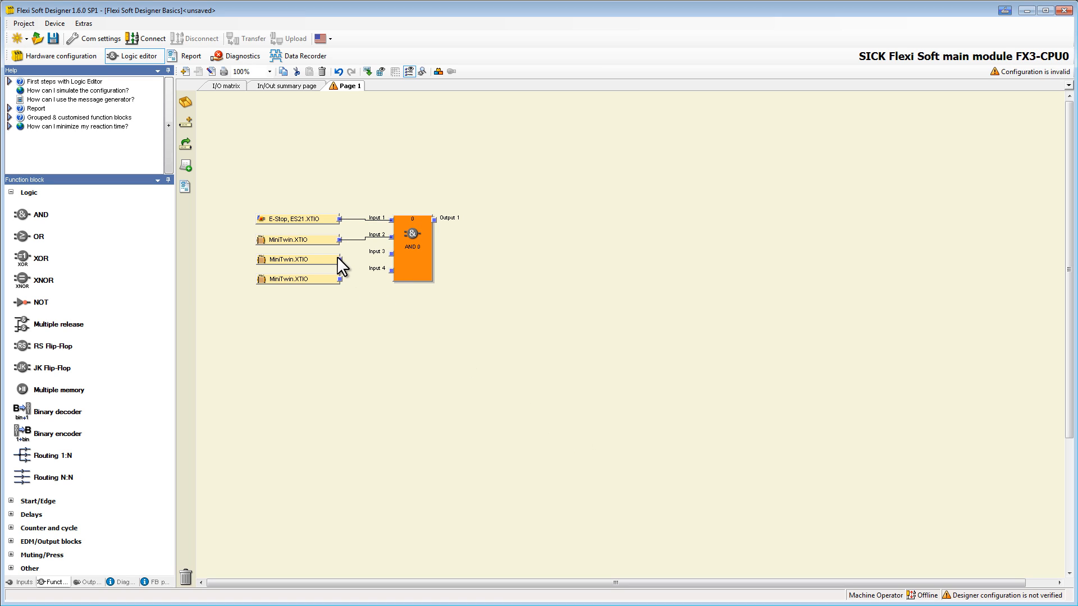
{"action": "left_click_drag", "start_coordinate": [339, 258], "coordinate": [392, 271]}
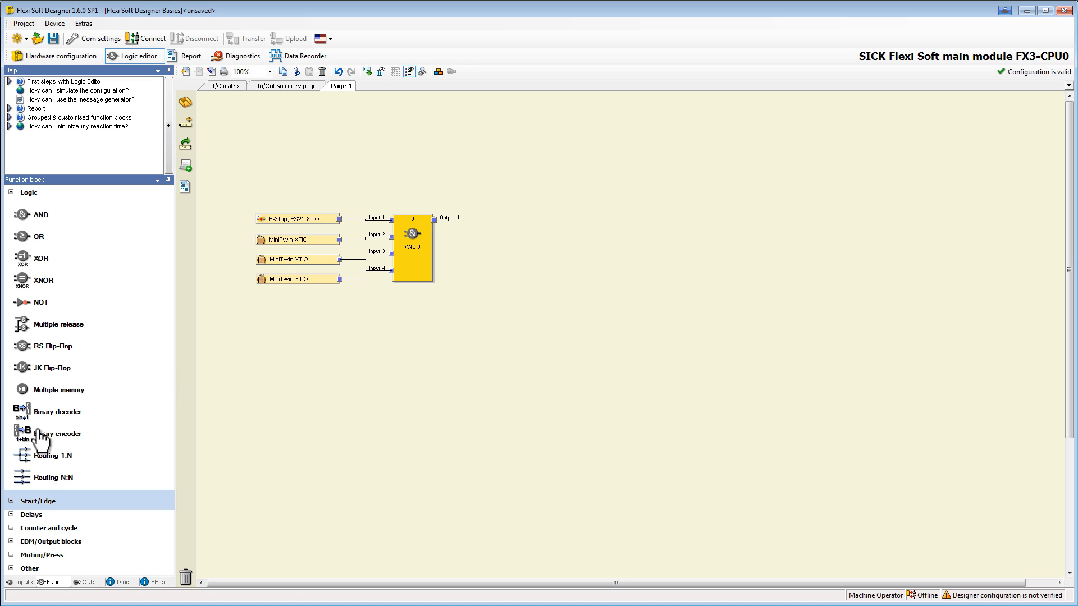
Add a Reset block to the right of the AND block and connect the AND block's Output 1 to its Release 1 input
{"action": "left_click", "coordinate": [11, 501]}
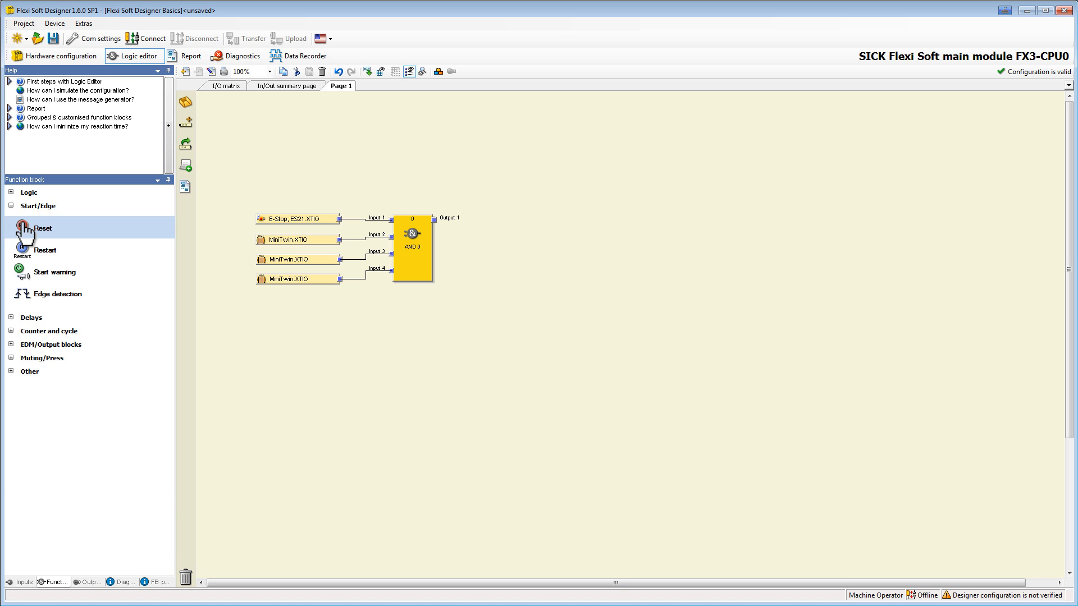
{"action": "left_click_drag", "start_coordinate": [24, 230], "coordinate": [492, 187]}
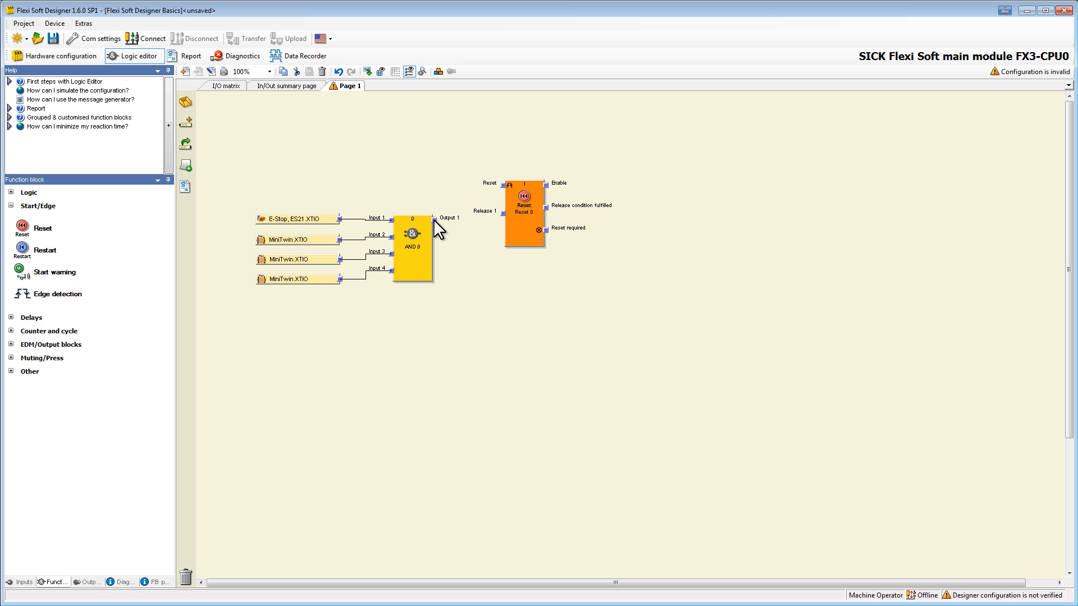
{"action": "left_click_drag", "start_coordinate": [433, 218], "coordinate": [503, 185]}
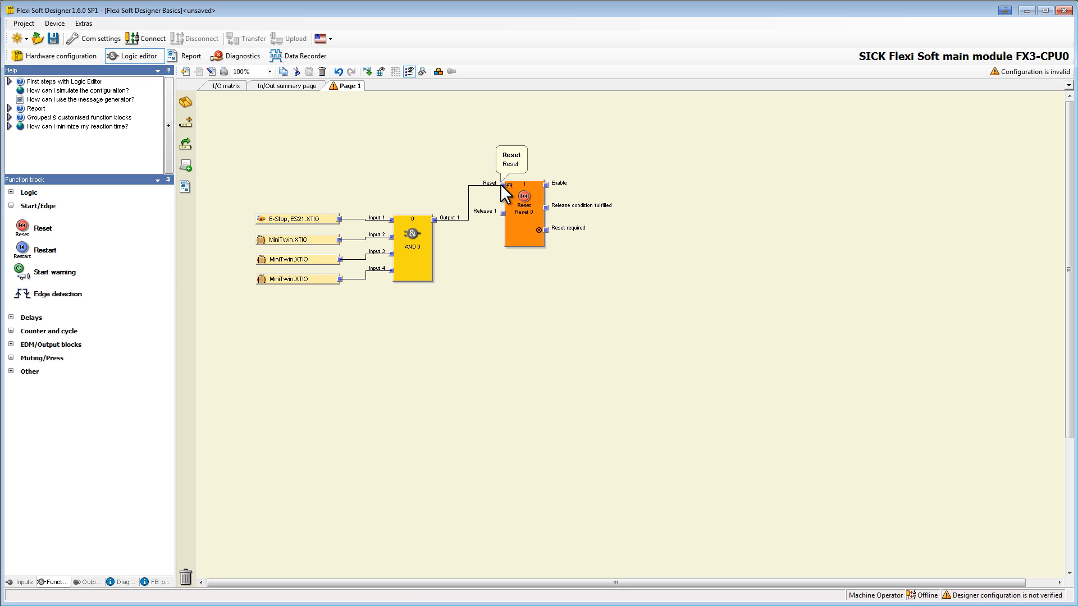
{"action": "key", "text": "ctrl"}
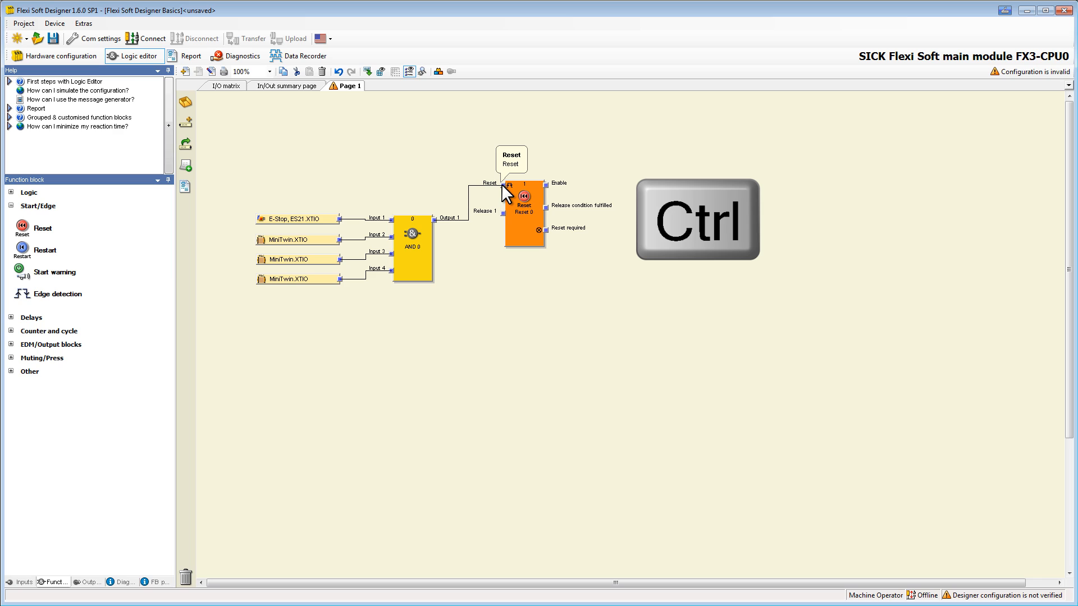
{"action": "left_click_drag", "start_coordinate": [500, 183], "coordinate": [501, 211]}
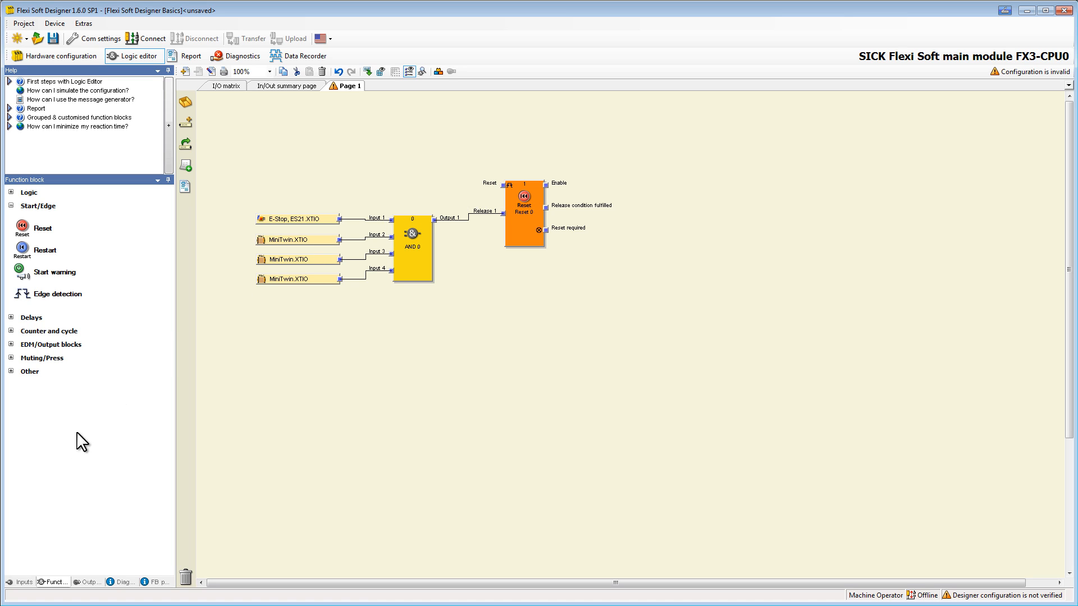
Place the Reset.STIO input above the E-Stop input and connect it to the Reset input of the Reset block
{"action": "left_click", "coordinate": [21, 582]}
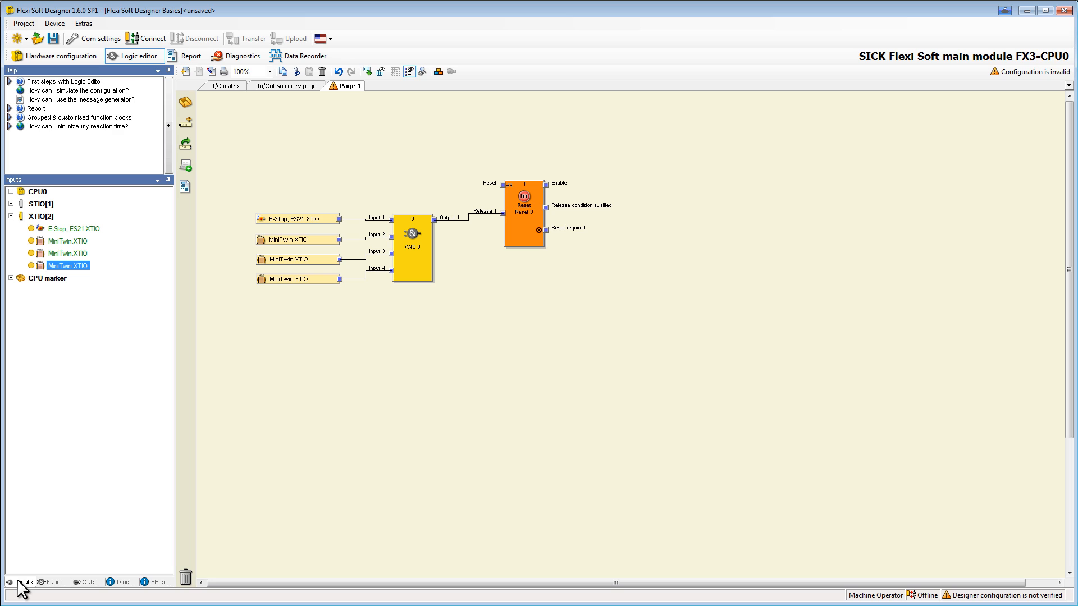
{"action": "left_click", "coordinate": [11, 216]}
{"action": "left_click", "coordinate": [11, 204]}
{"action": "left_click_drag", "start_coordinate": [47, 227], "coordinate": [259, 179]}
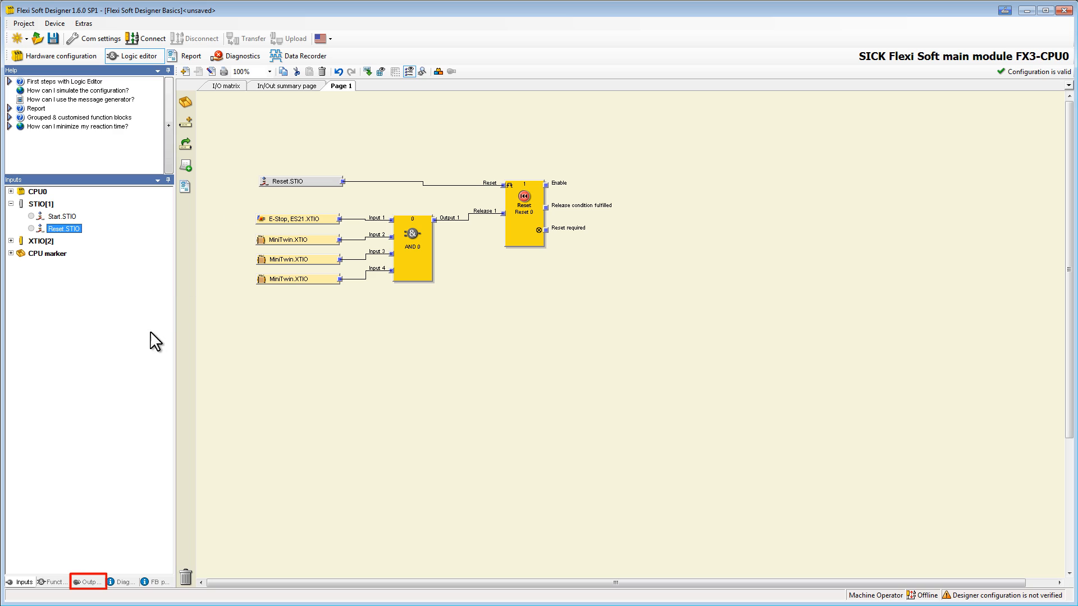
Place the second Lamp.STIO output to the right of the Reset block, level with its Reset required output
{"action": "left_click", "coordinate": [87, 583]}
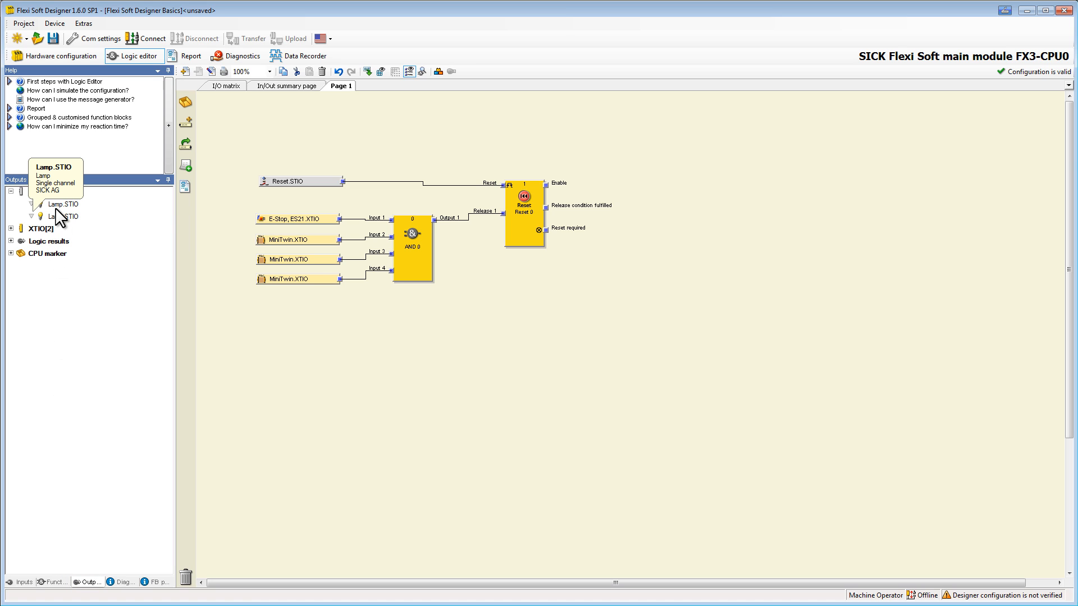
{"action": "left_click_drag", "start_coordinate": [56, 220], "coordinate": [633, 230]}
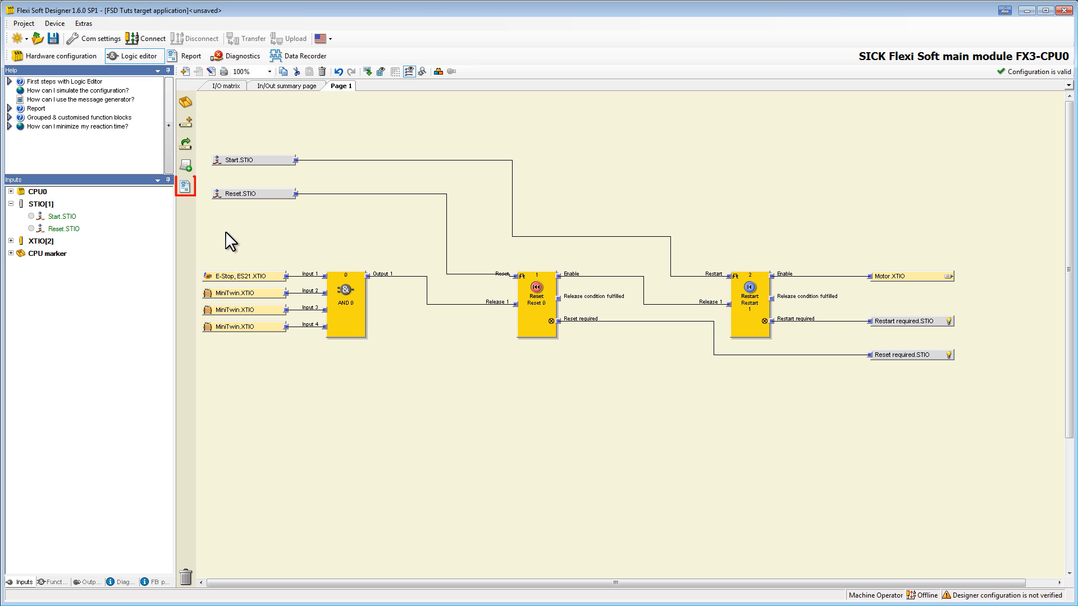
Open the personal note for Page 1 and close it without entering any text
{"action": "left_click", "coordinate": [185, 187]}
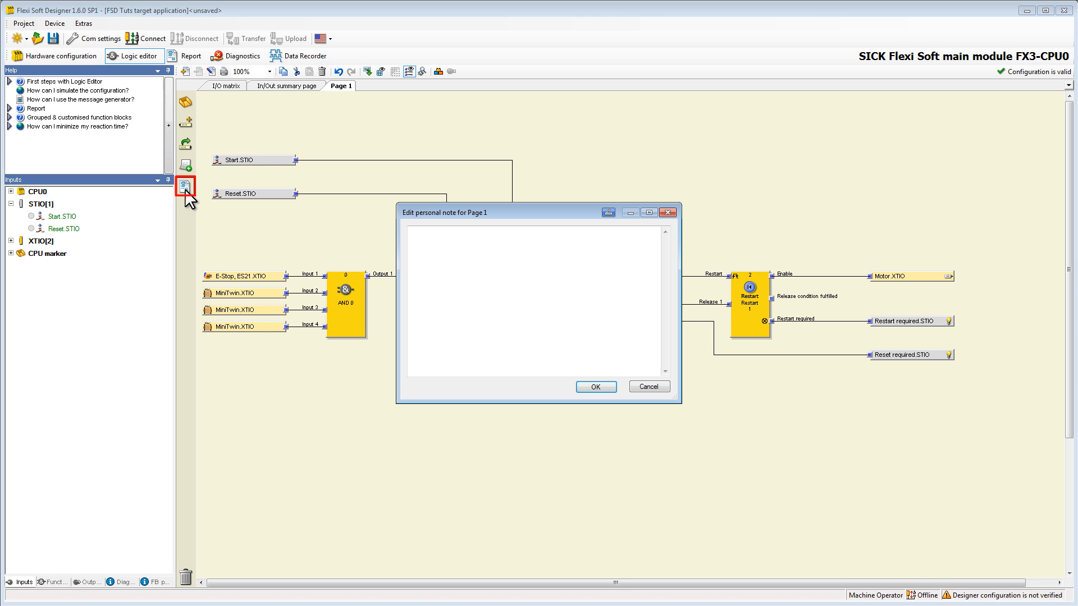
{"action": "left_click", "coordinate": [587, 388]}
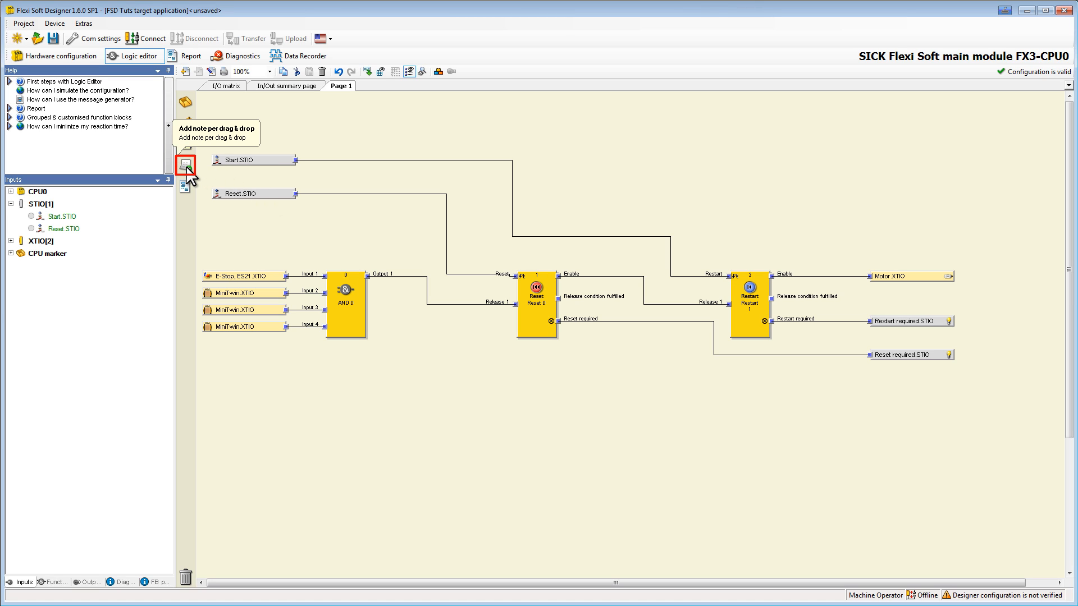
Add a note reading "Machine Logic" above the Start.STIO input on Page 1
{"action": "left_click_drag", "start_coordinate": [187, 166], "coordinate": [220, 102]}
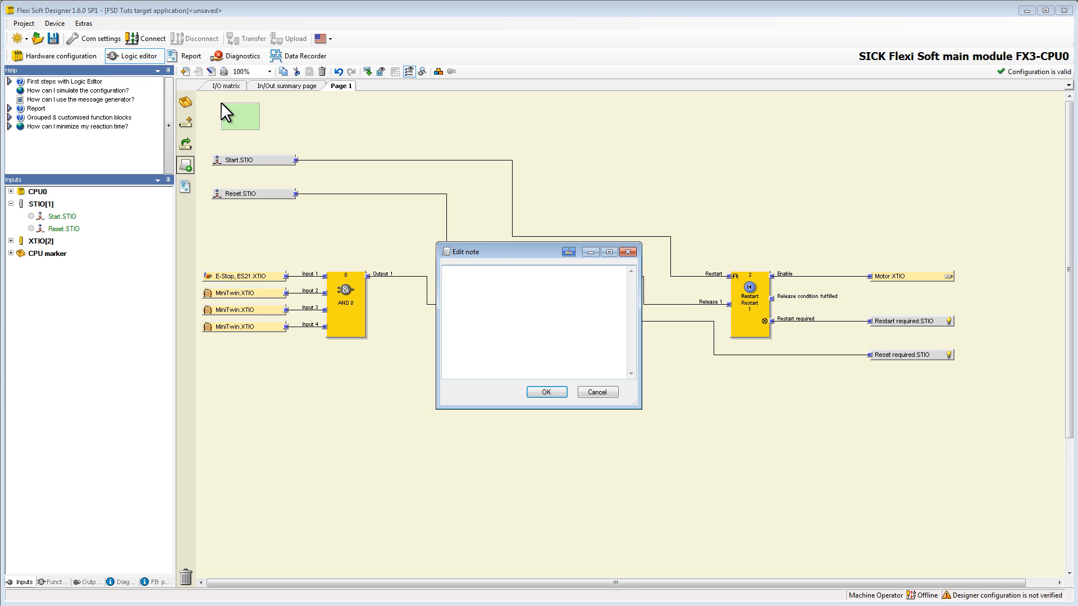
{"action": "type", "text": "Machine Logic"}
{"action": "left_click", "coordinate": [547, 392]}
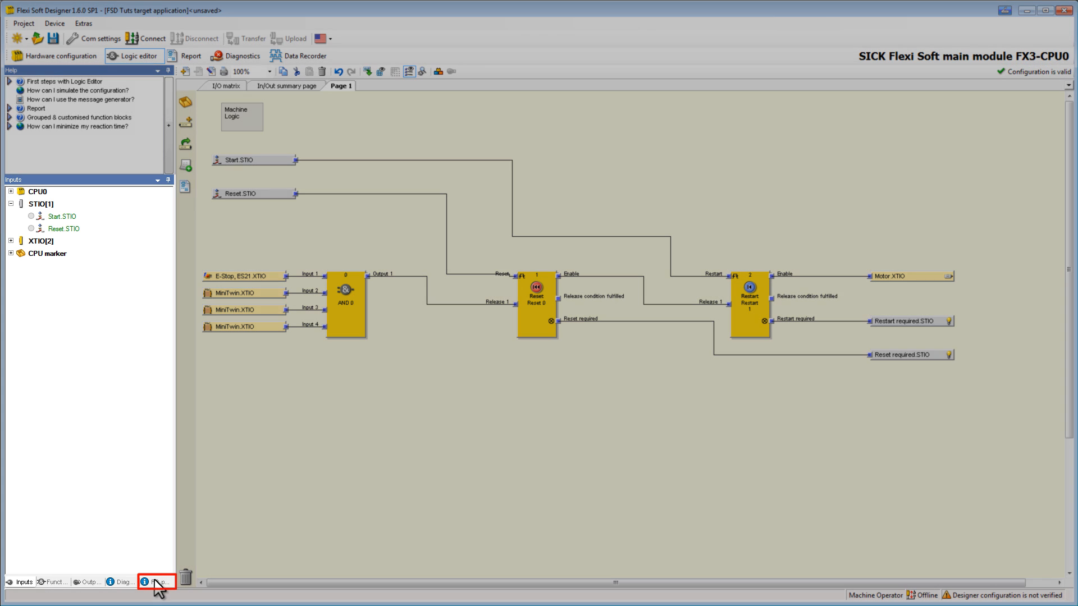
Replace the second Reset block, the one feeding Motor.XTIO, with a Restart block
{"action": "left_click", "coordinate": [154, 583]}
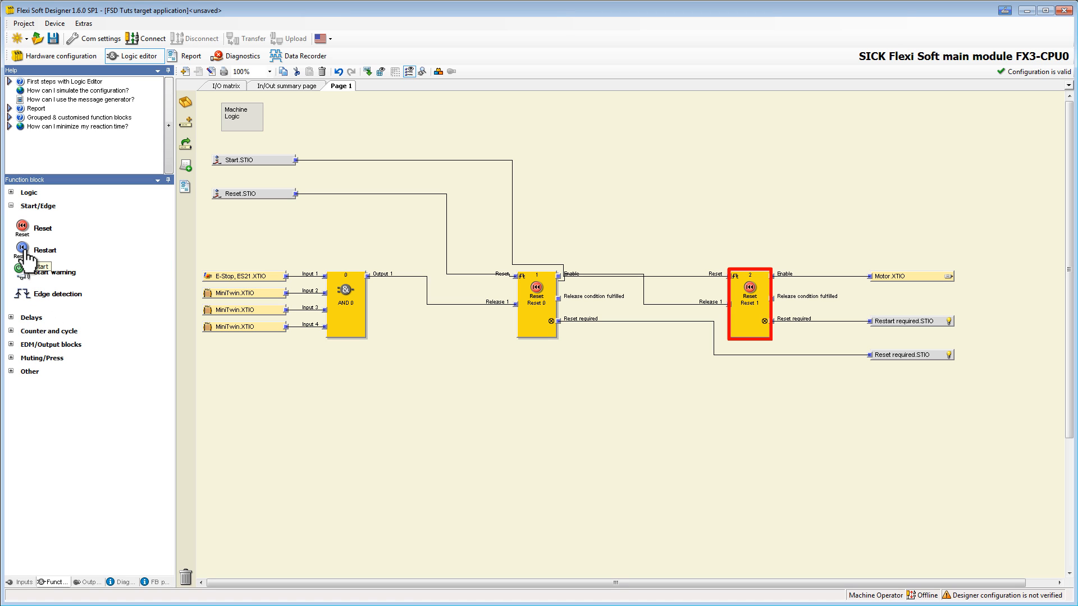
{"action": "left_click_drag", "start_coordinate": [25, 251], "coordinate": [733, 281]}
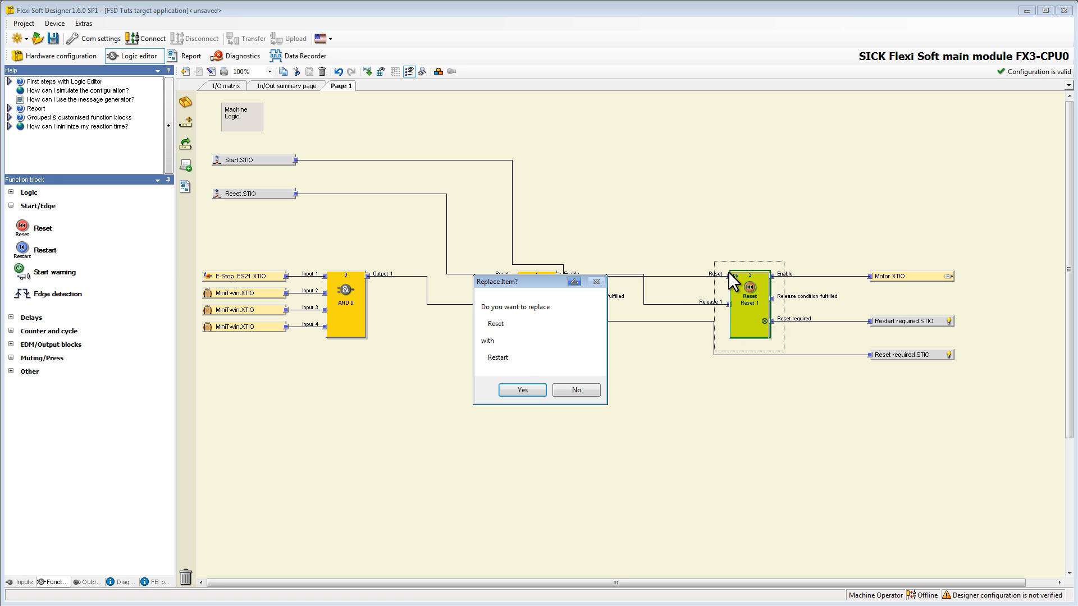
{"action": "left_click", "coordinate": [522, 390]}
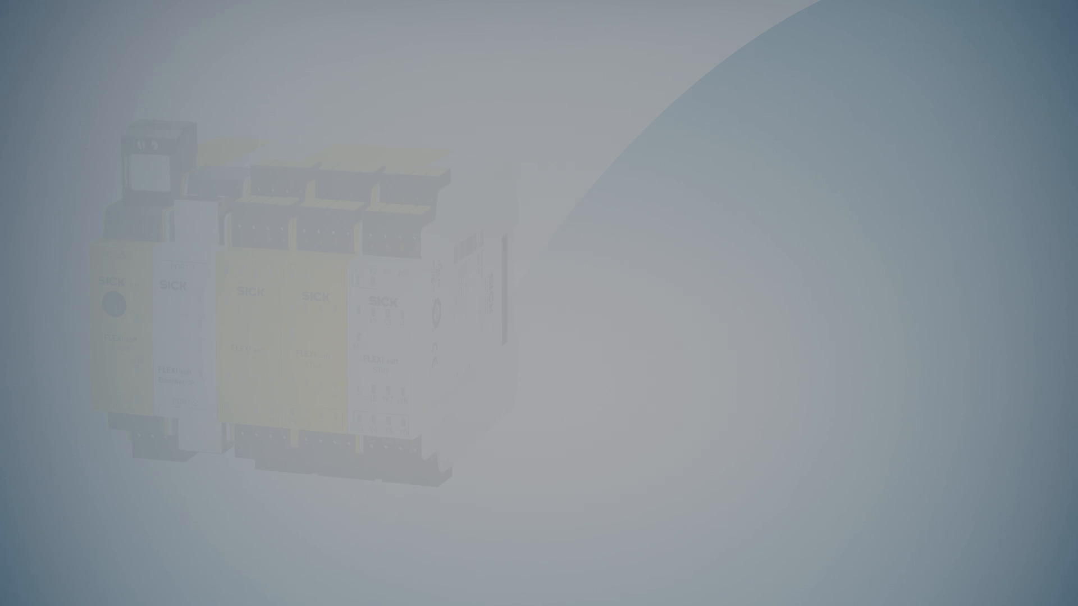